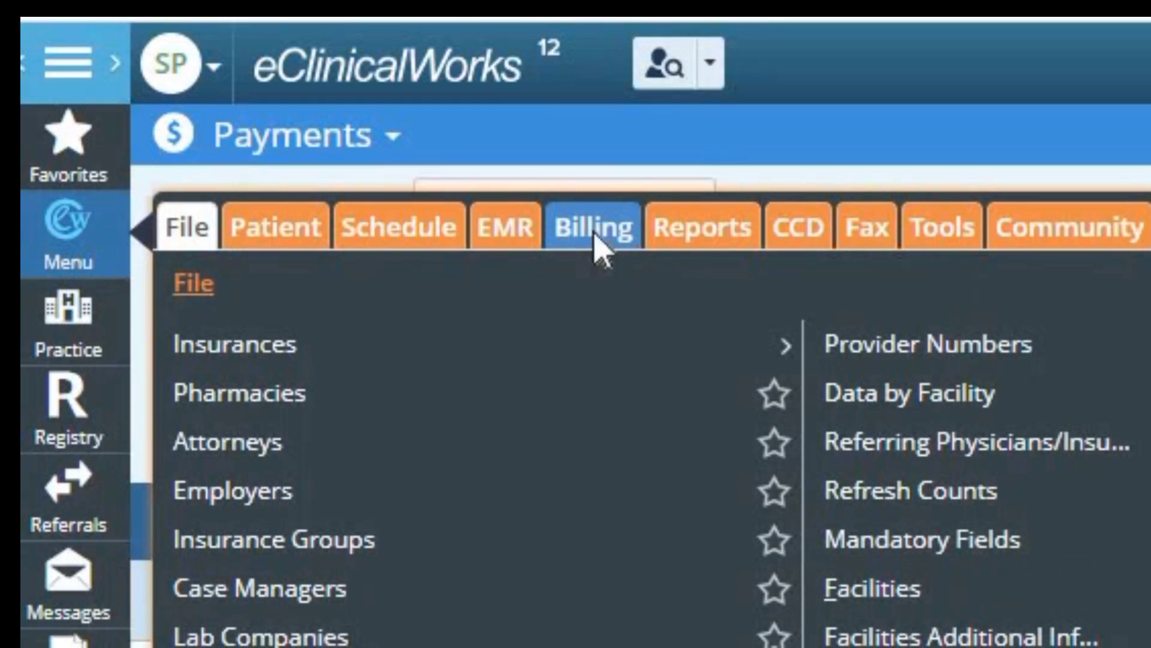
- Open the billing Fee Schedules window and move it into clear view
left_click(595, 236)
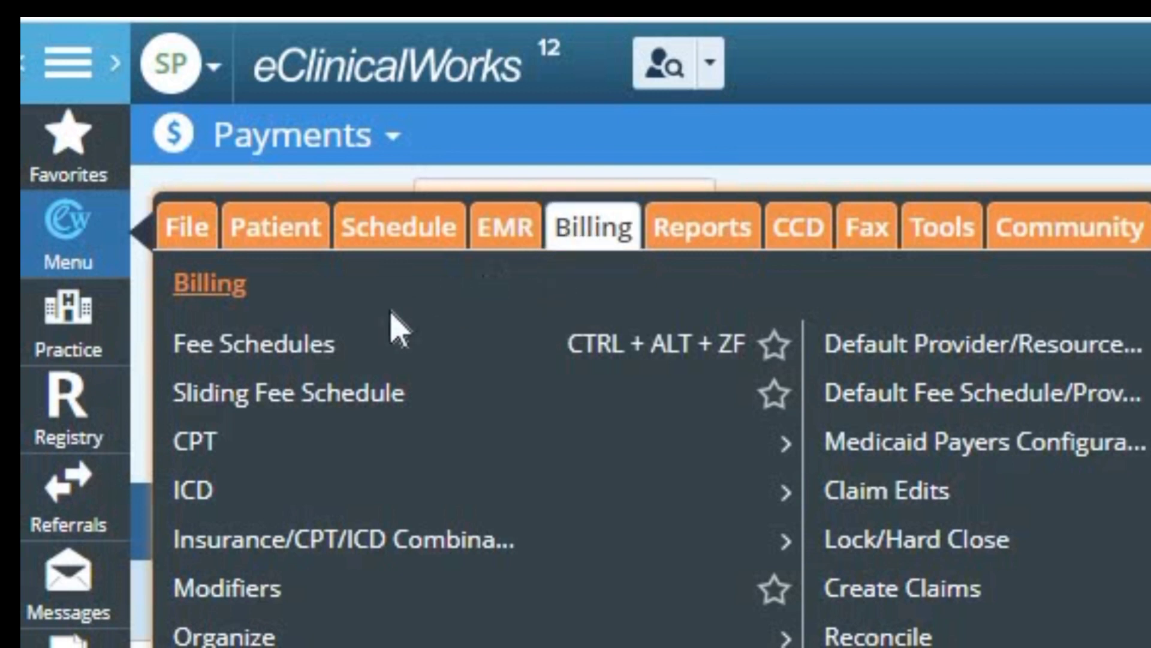
left_click(277, 360)
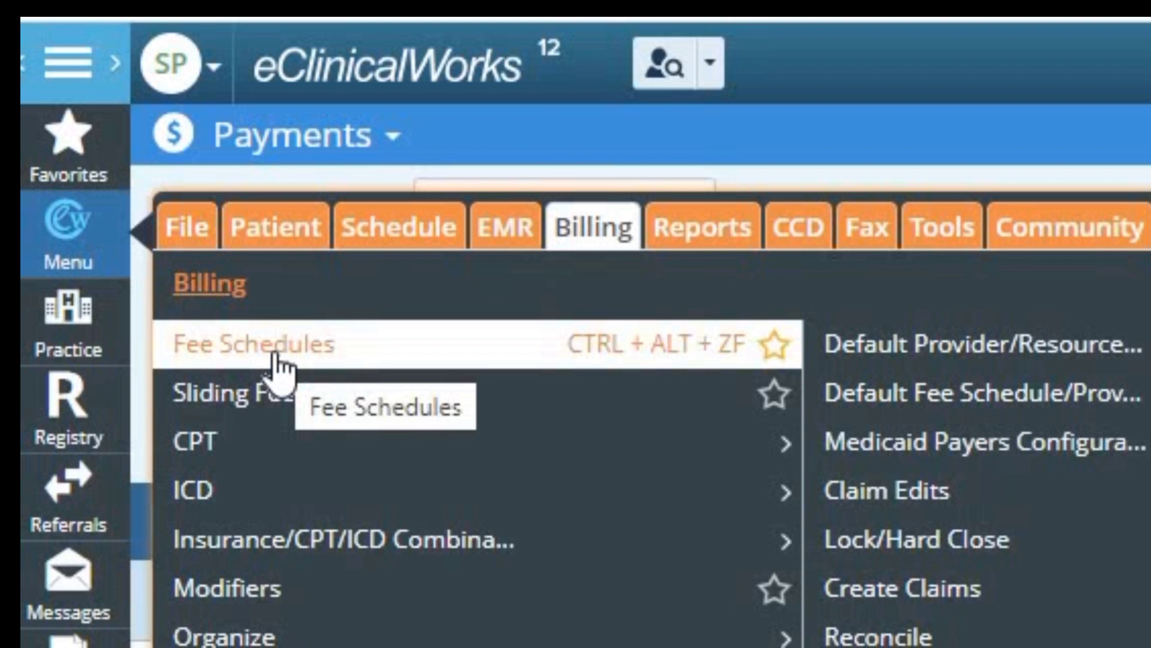
left_click(274, 358)
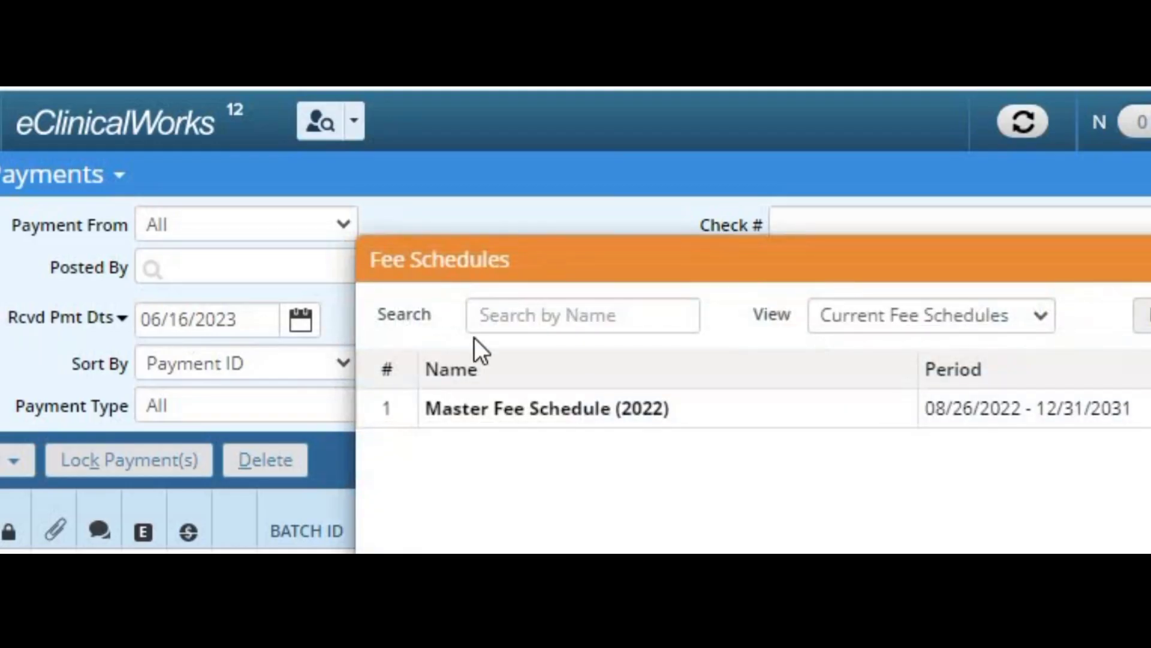
left_click_drag(830, 249, 604, 135)
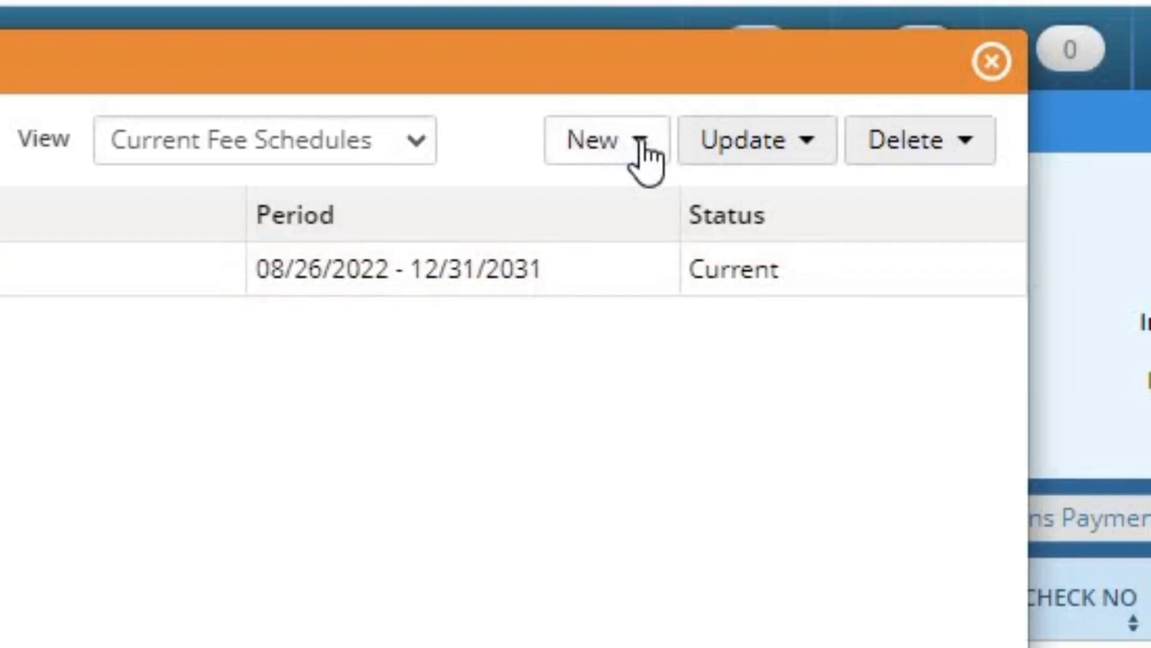
- Look at the options for creating fee schedules and set the view to All Fee Schedules
left_click(642, 142)
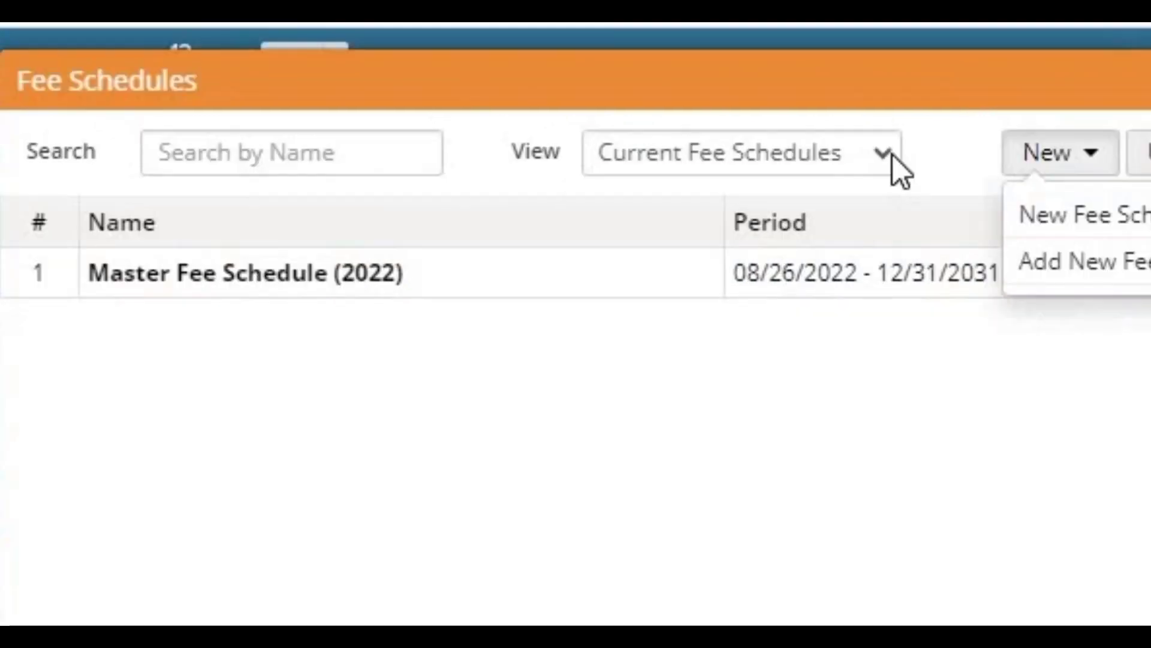
left_click(894, 158)
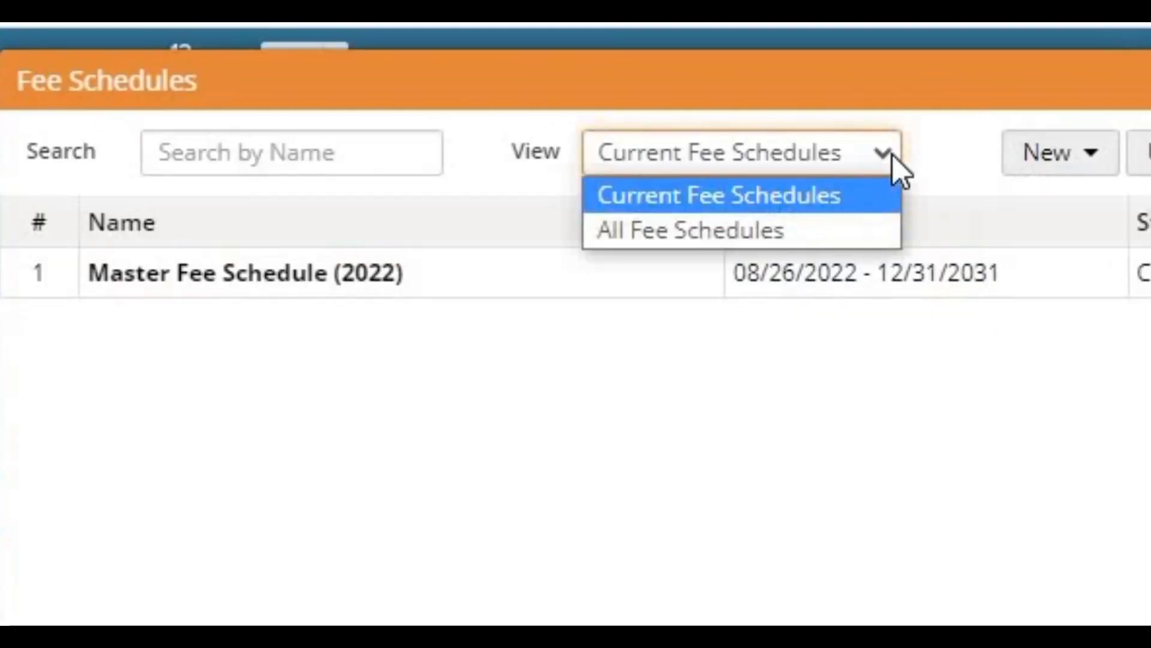
left_click(792, 227)
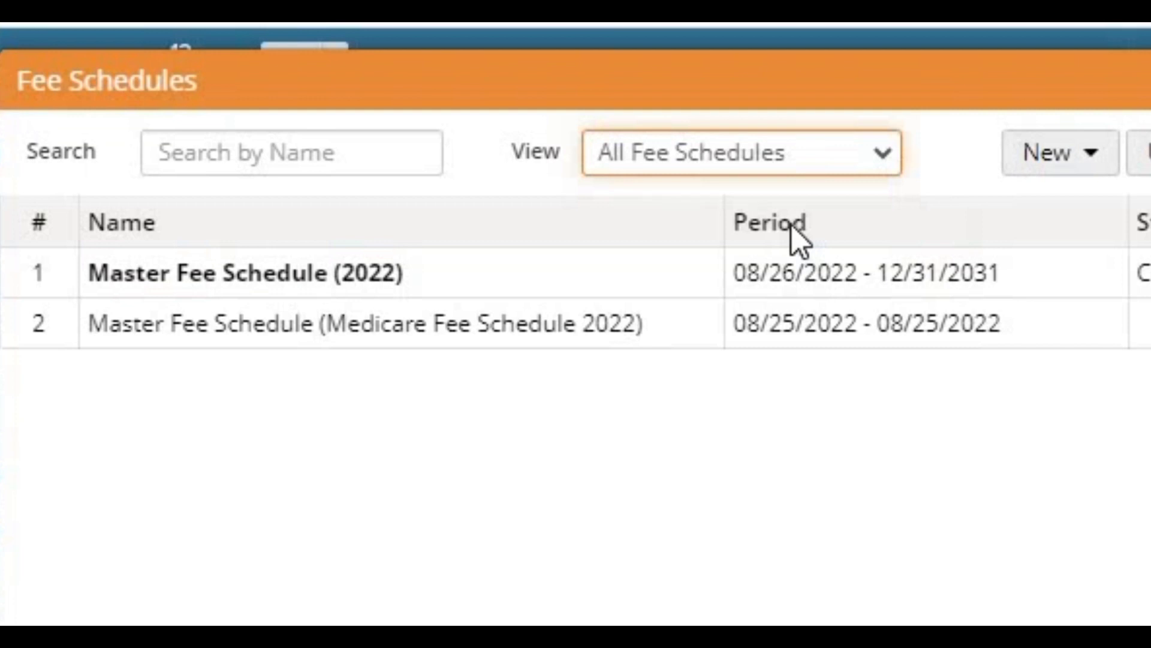
- Select the current Master Fee Schedule (2022) and examine the update and delete options offered for it
left_click(859, 285)
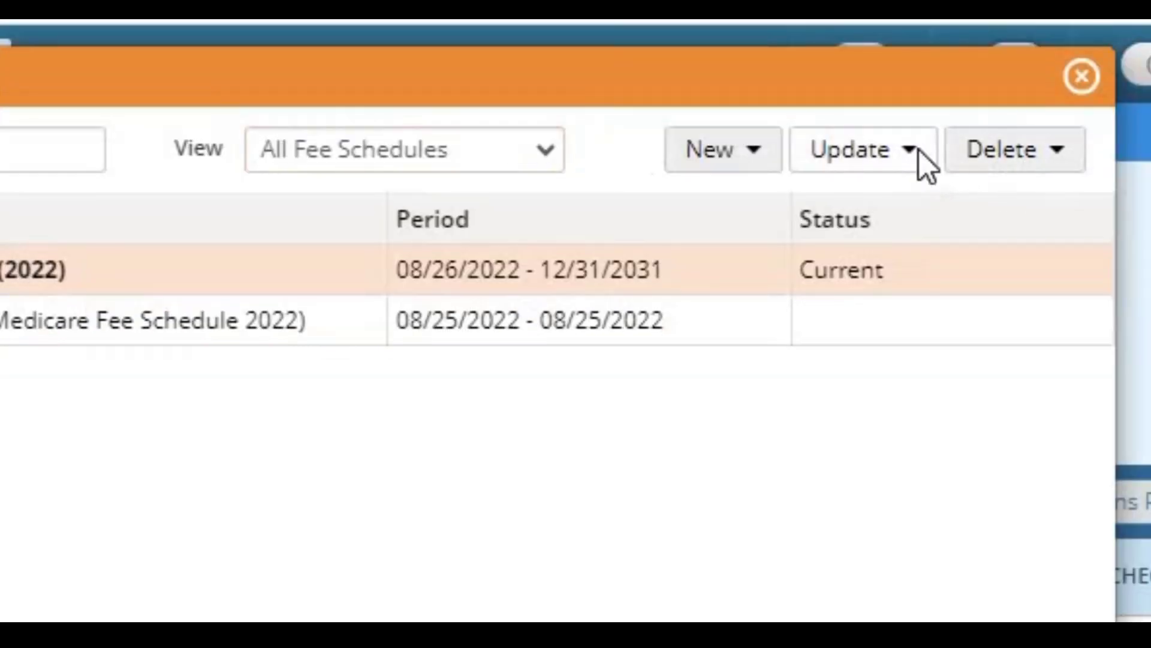
left_click(919, 150)
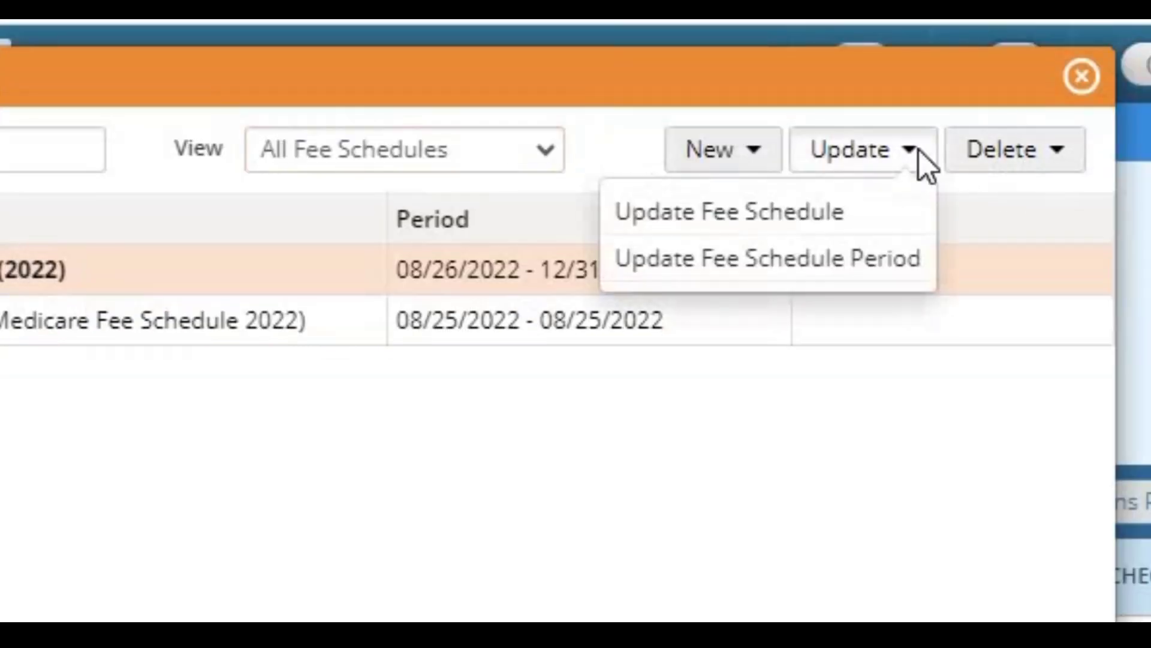
left_click(1064, 157)
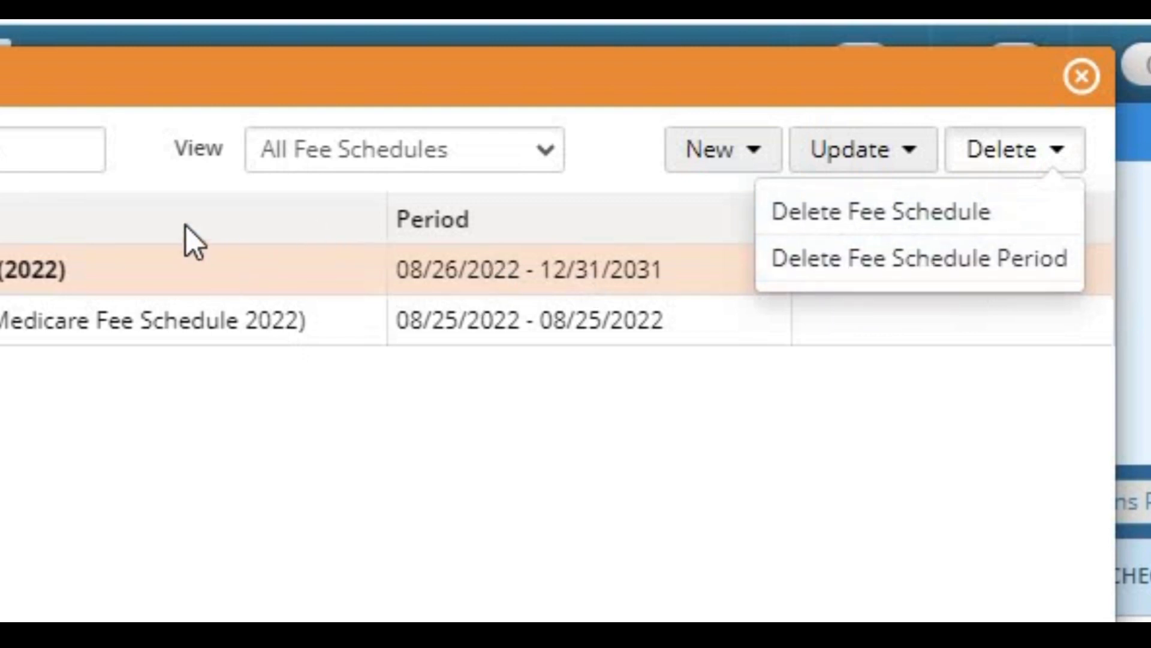
left_click(204, 217)
left_click(18, 149)
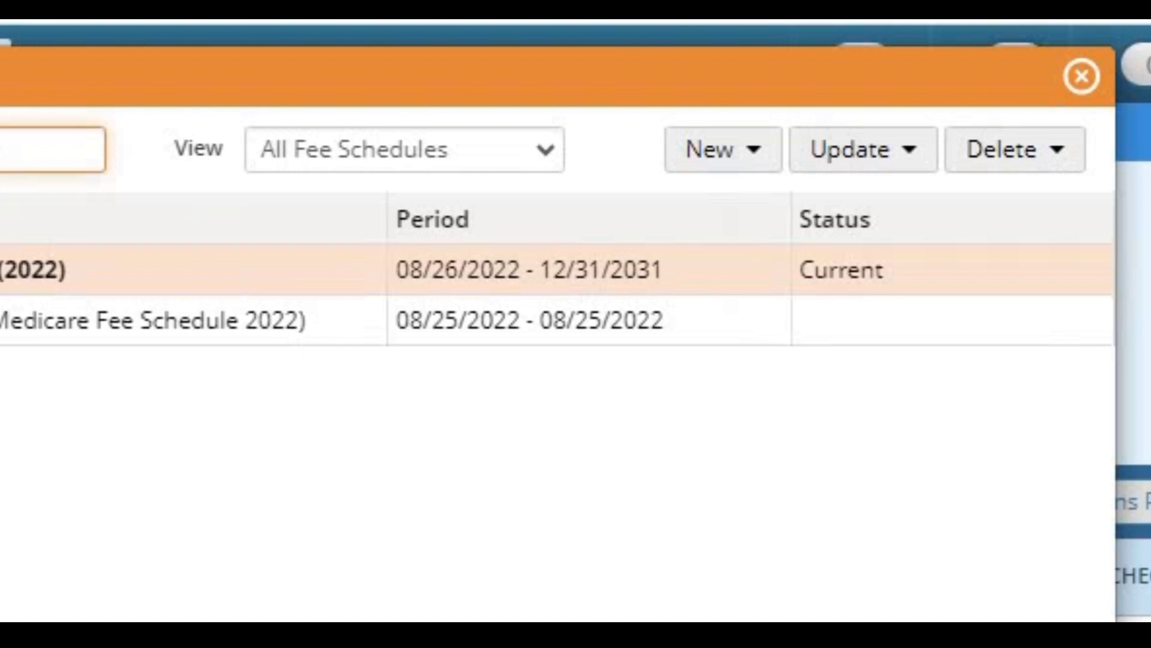
left_click_drag(490, 76, 488, 70)
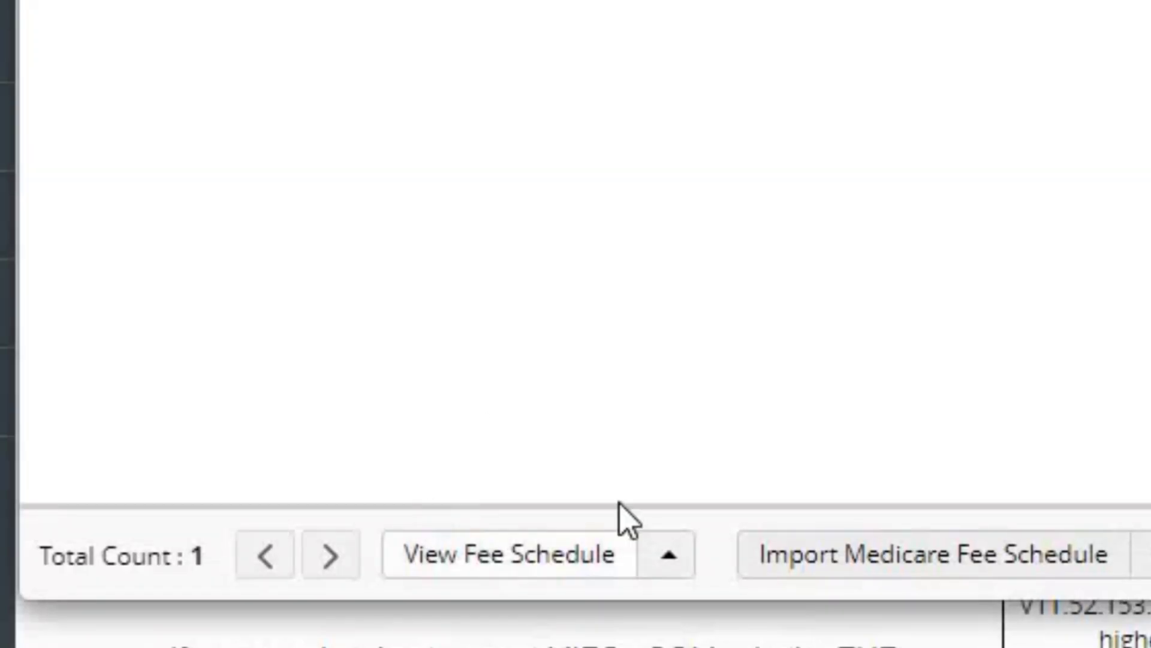
- Try to view the fee schedule log and the amount log without a fee schedule selected, and dismiss the messages
left_click(670, 558)
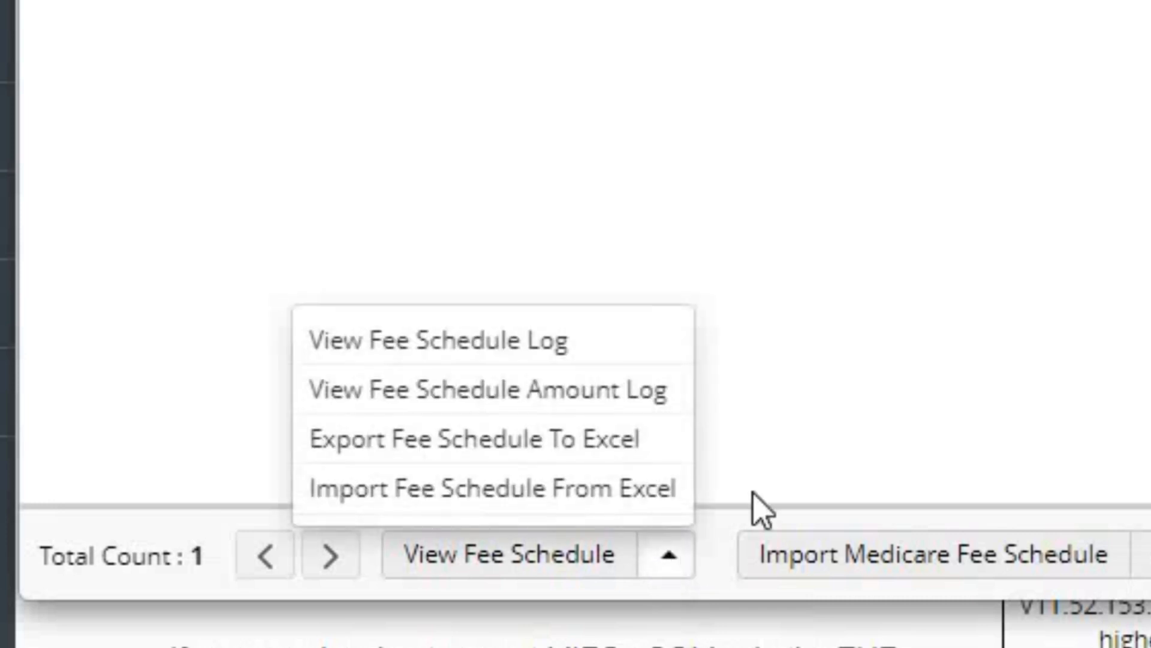
left_click(418, 353)
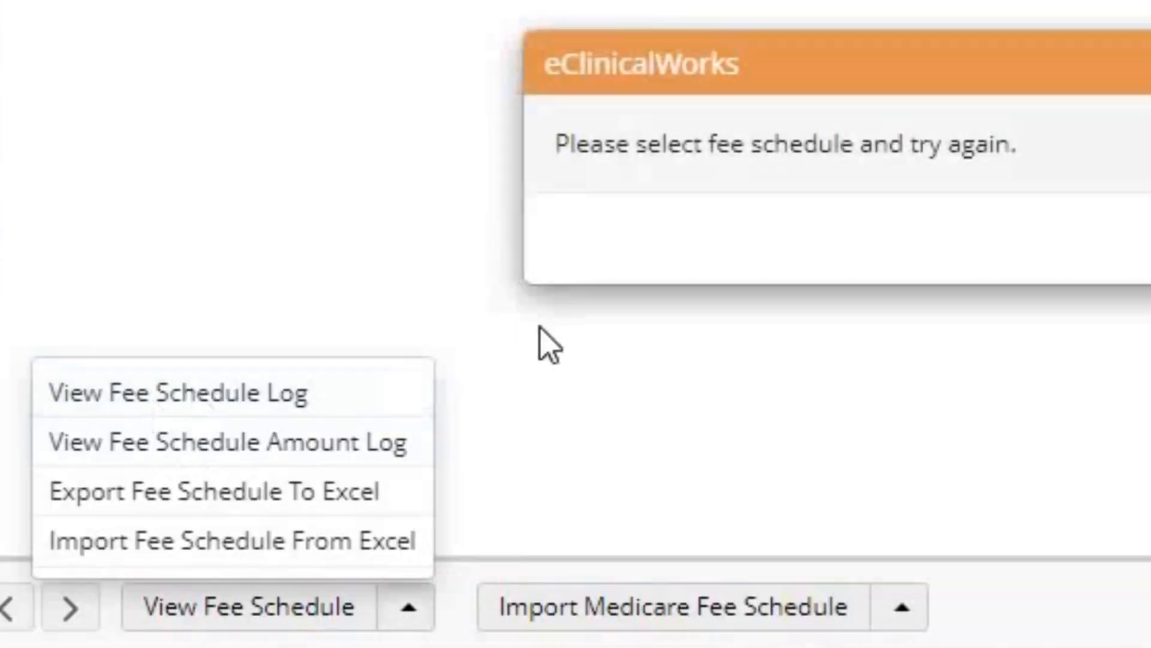
left_click_drag(782, 58, 311, 4)
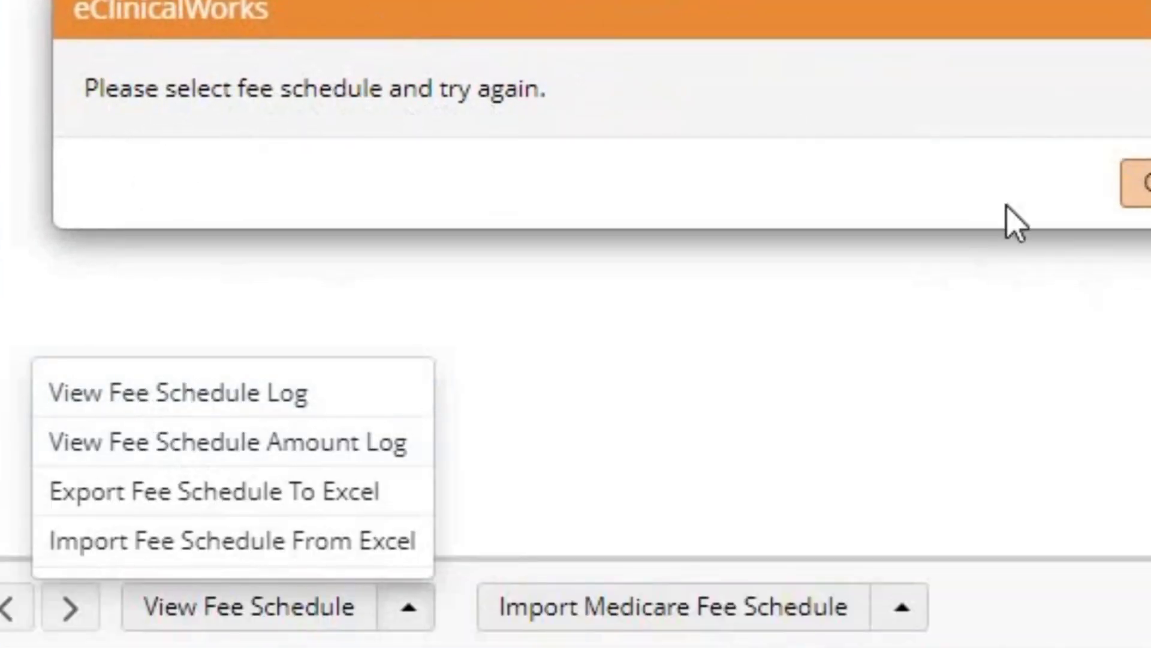
left_click(1145, 189)
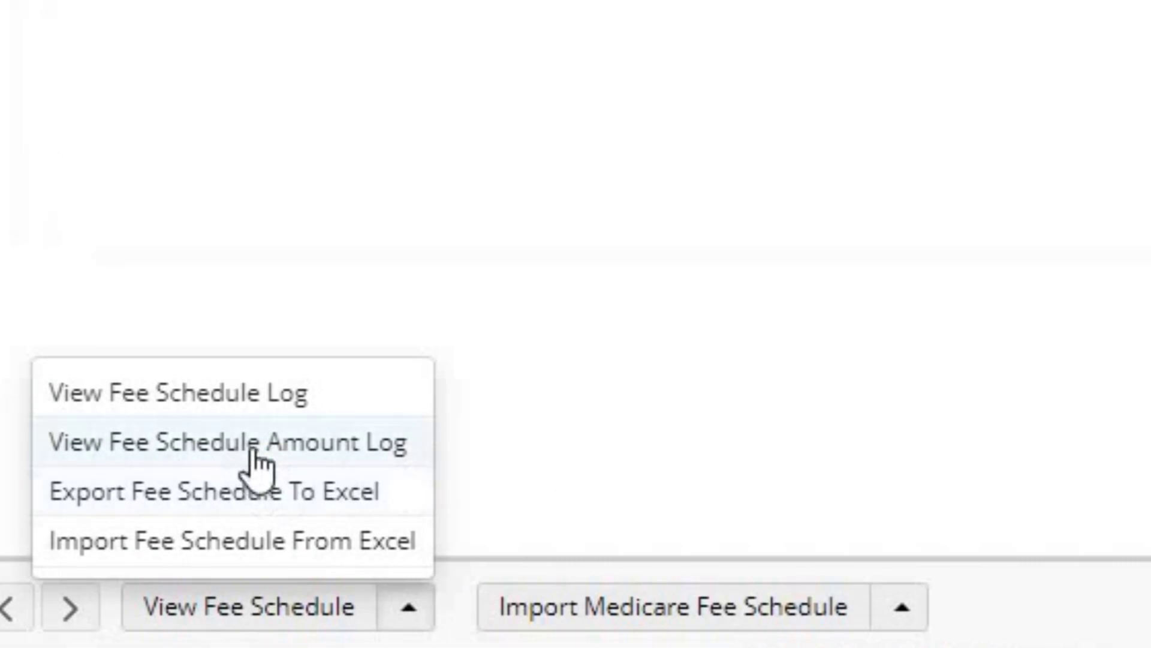
left_click(257, 467)
left_click_drag(925, 64, 682, 303)
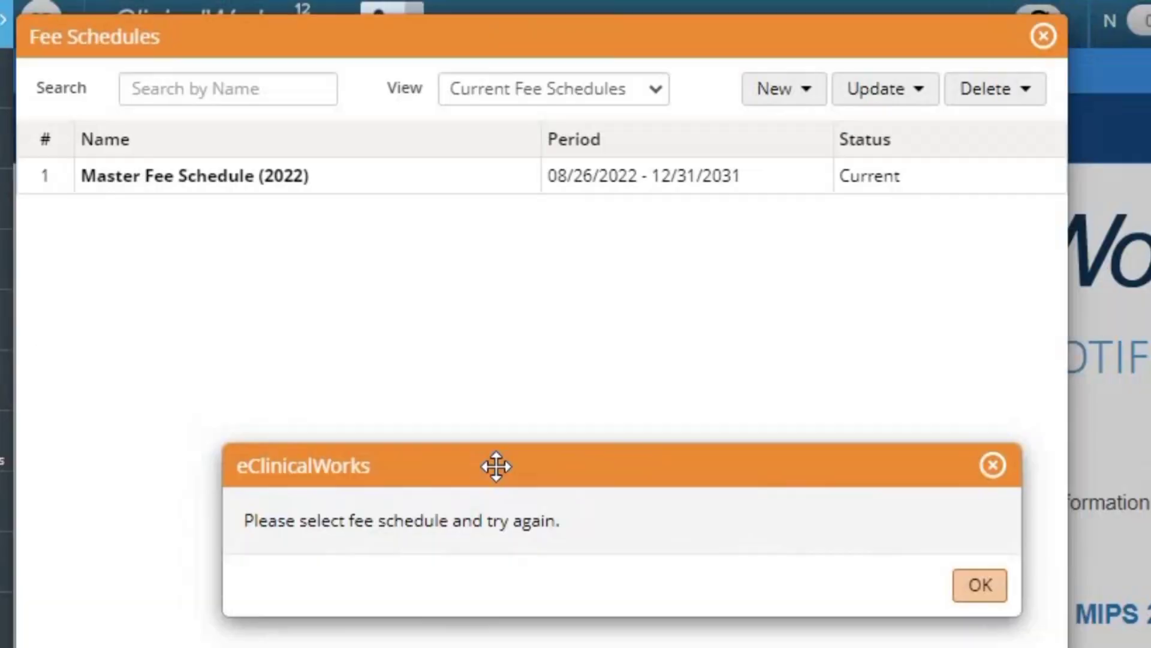
left_click(990, 466)
- View the fee schedule log and the amount log of Master Fee Schedule (2022), moving the log window into view
left_click(305, 180)
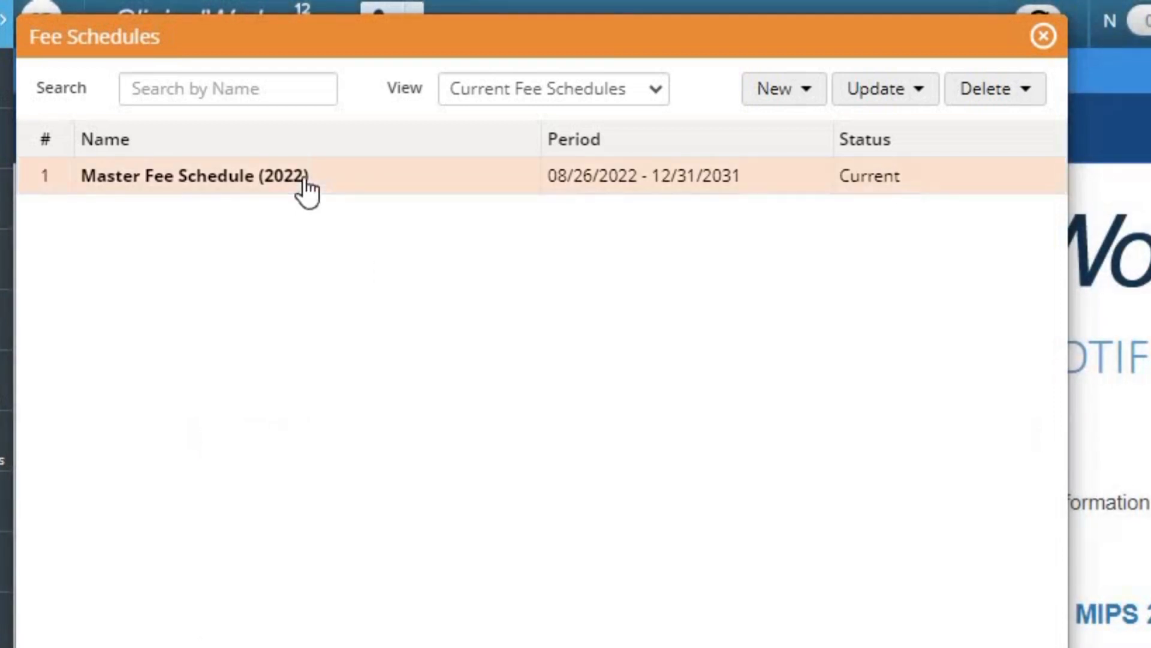
left_click(462, 644)
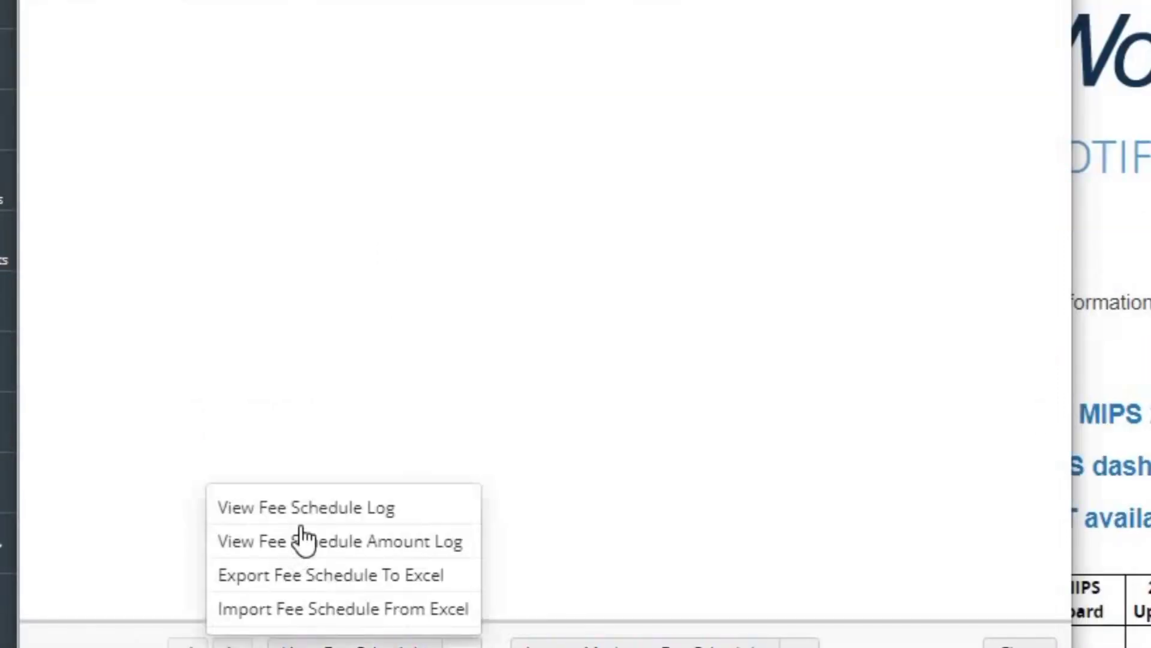
left_click(357, 518)
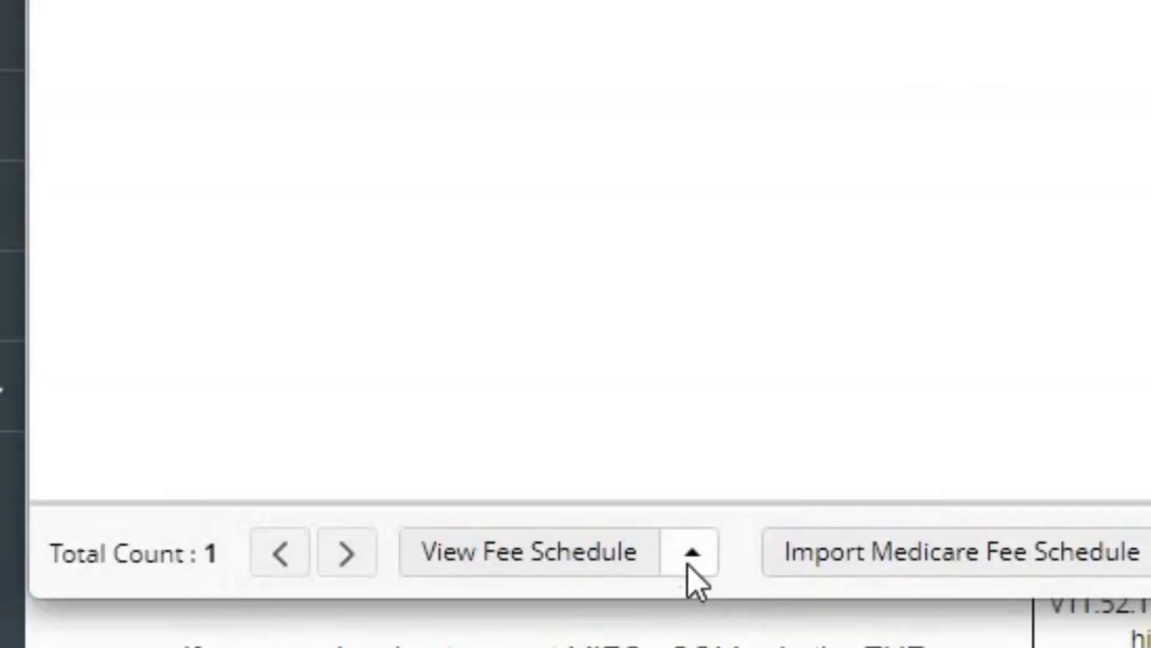
left_click(689, 555)
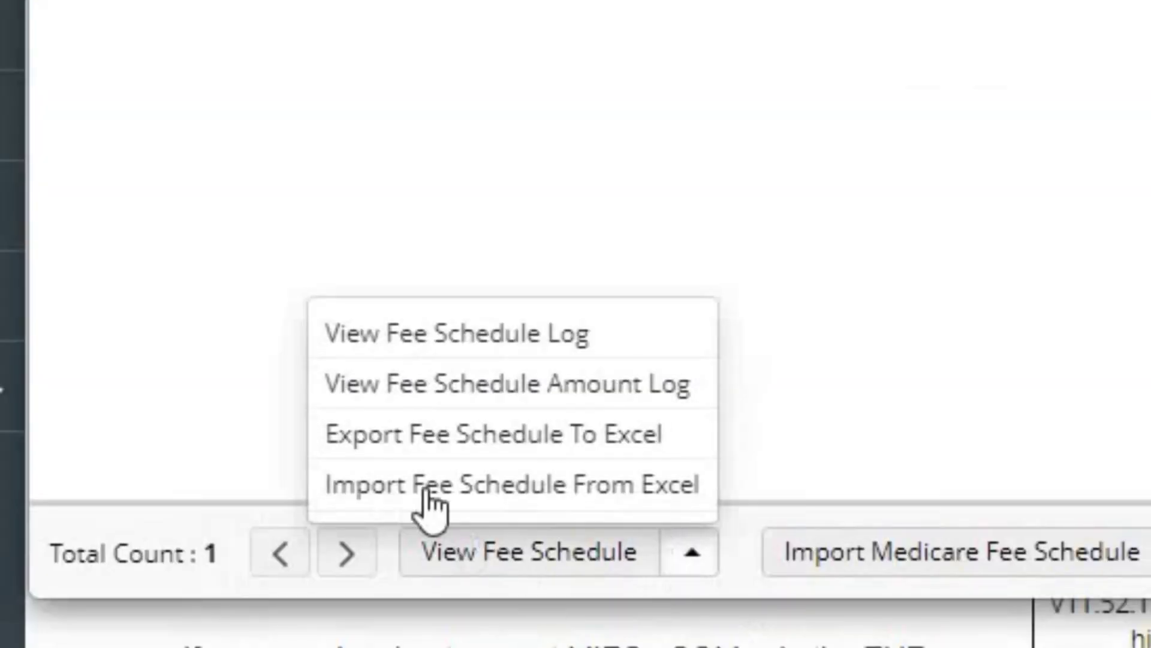
left_click(548, 403)
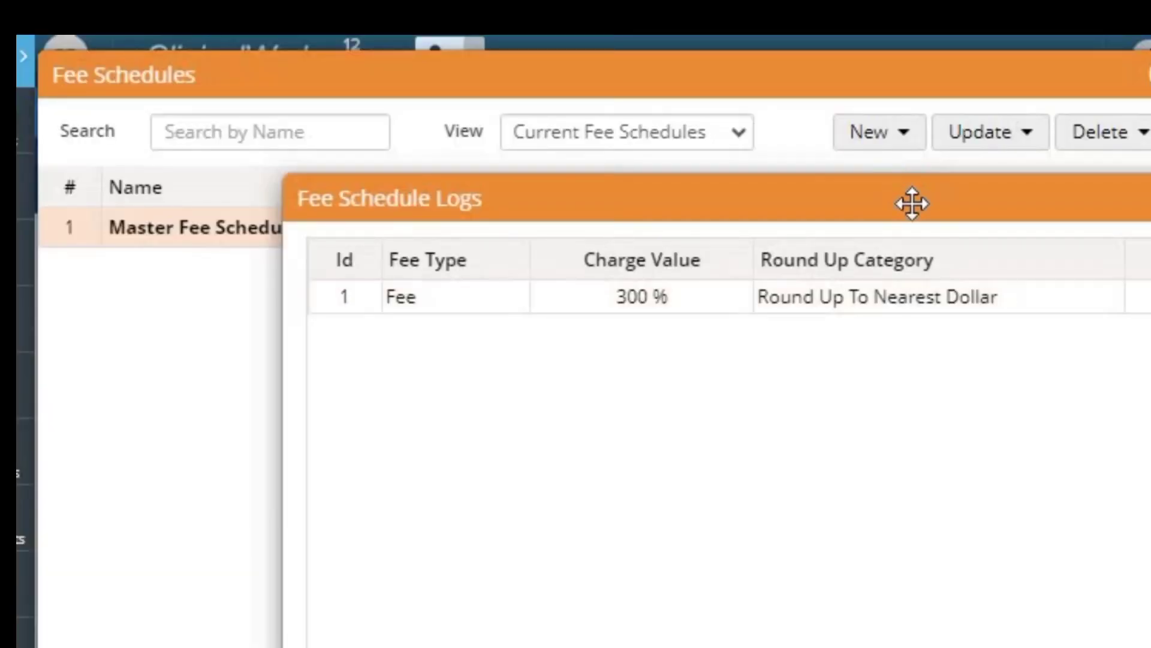
left_click_drag(912, 204, 611, 175)
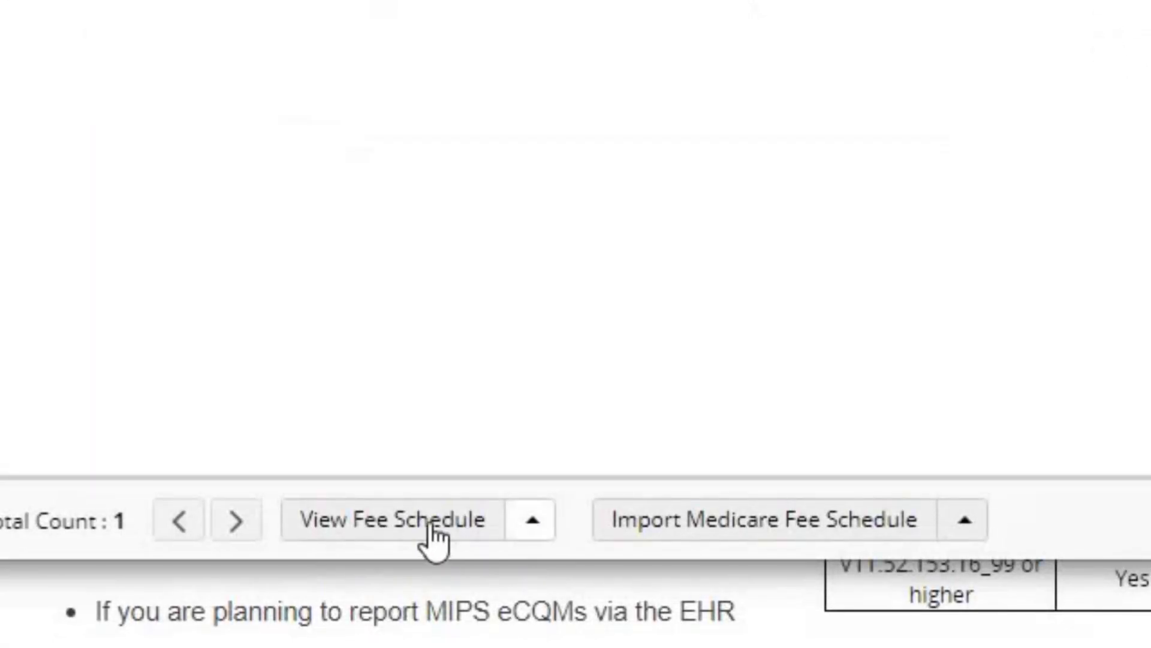
- Open the fee schedule's code list and search it for CPT code 93000
left_click(355, 537)
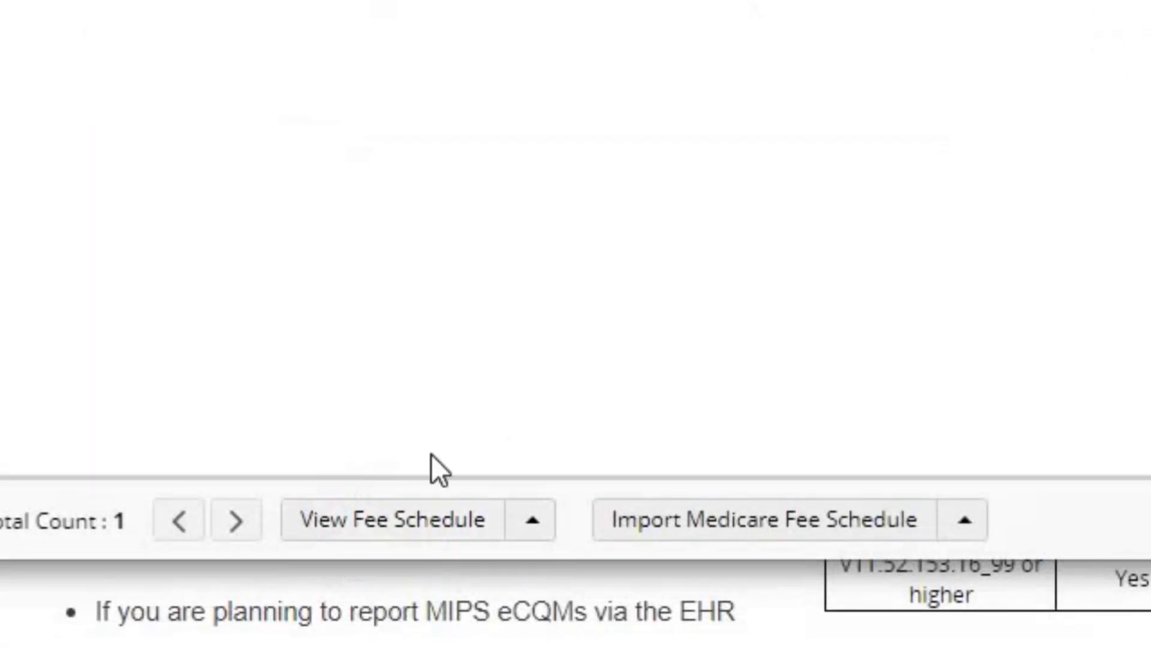
left_click(378, 539)
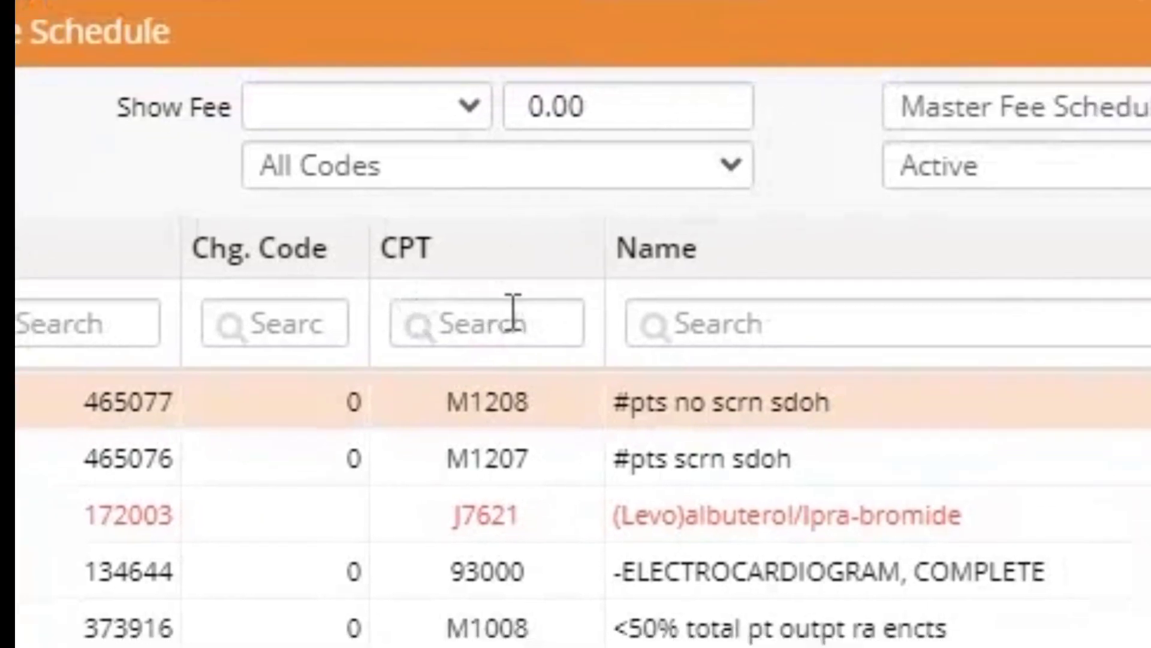
left_click(497, 318)
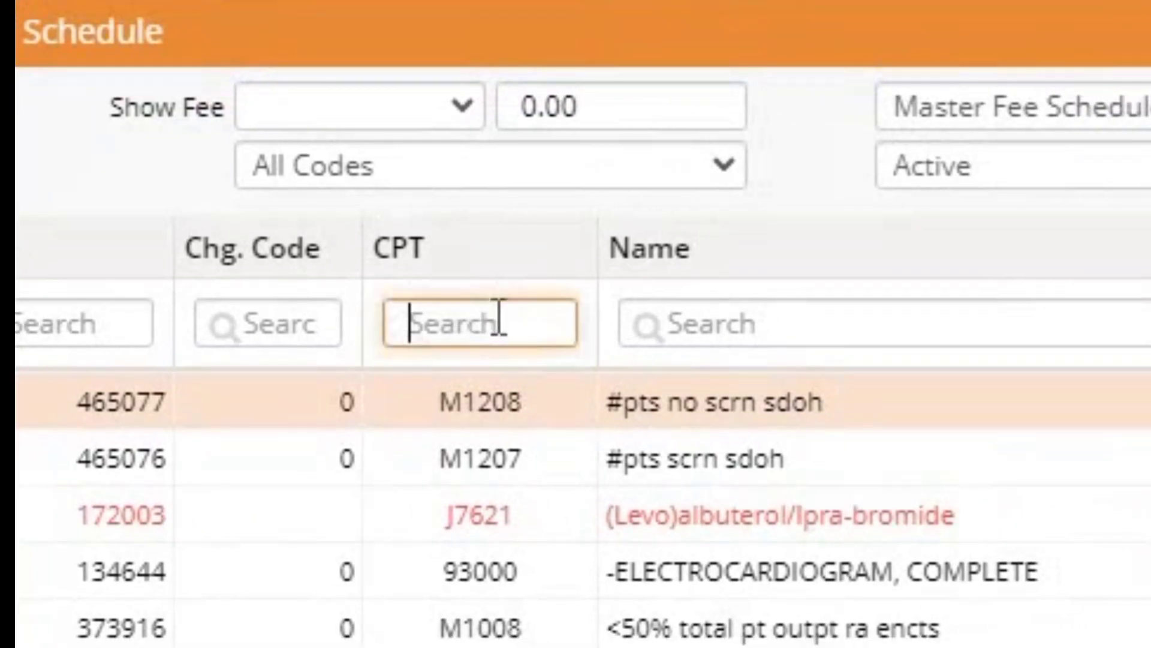
type("93")
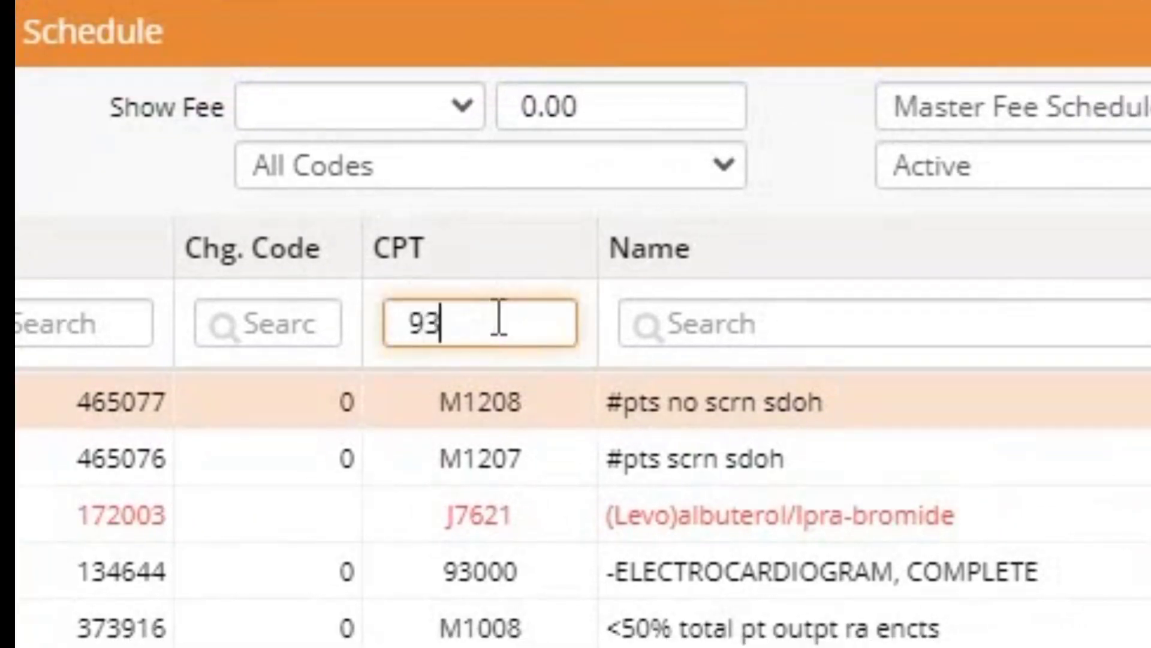
type("000")
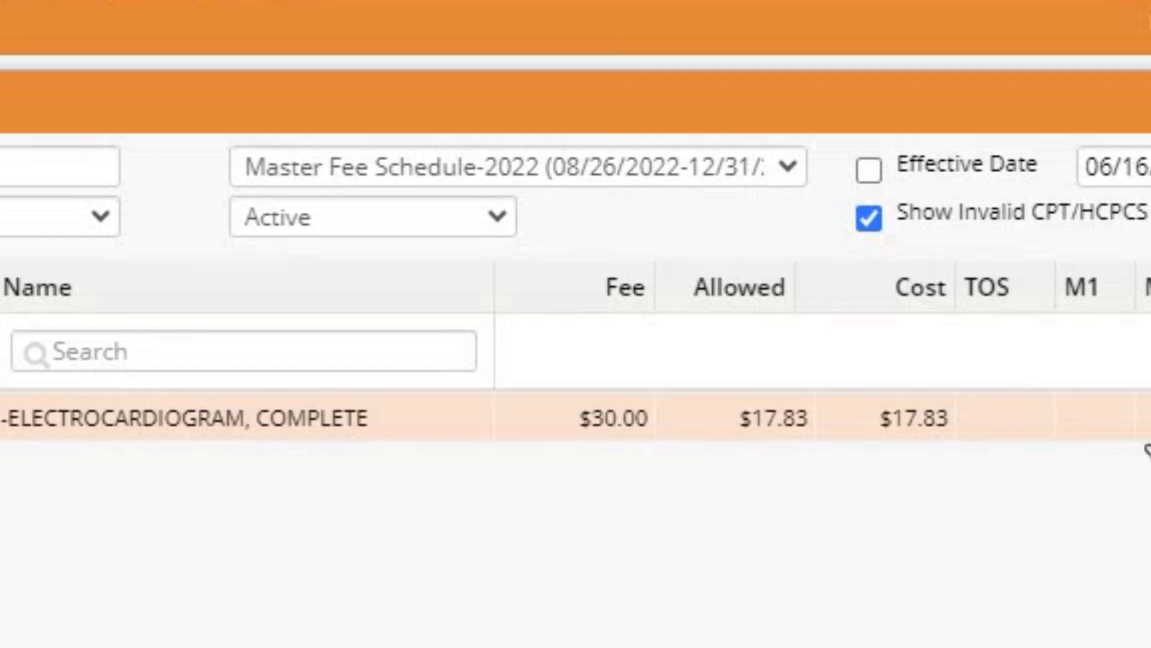
- Examine the fee, allowed and cost columns for CPT 93000 and close the fee schedule's code list
left_click_drag(602, 100, 726, 115)
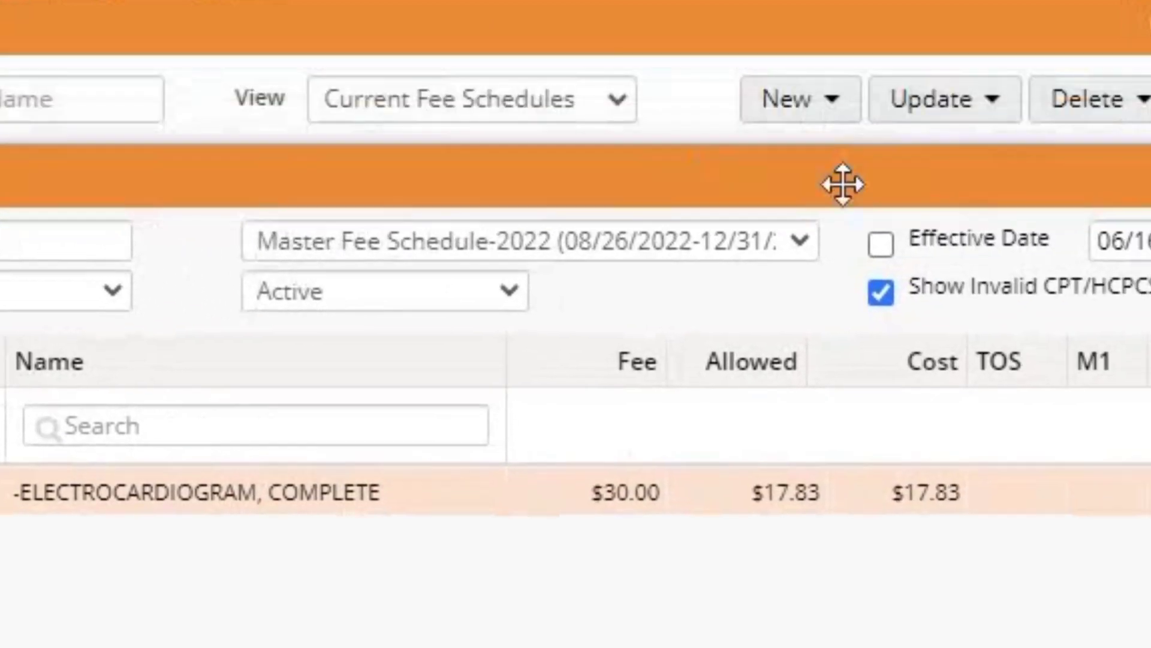
left_click_drag(947, 176, 810, 180)
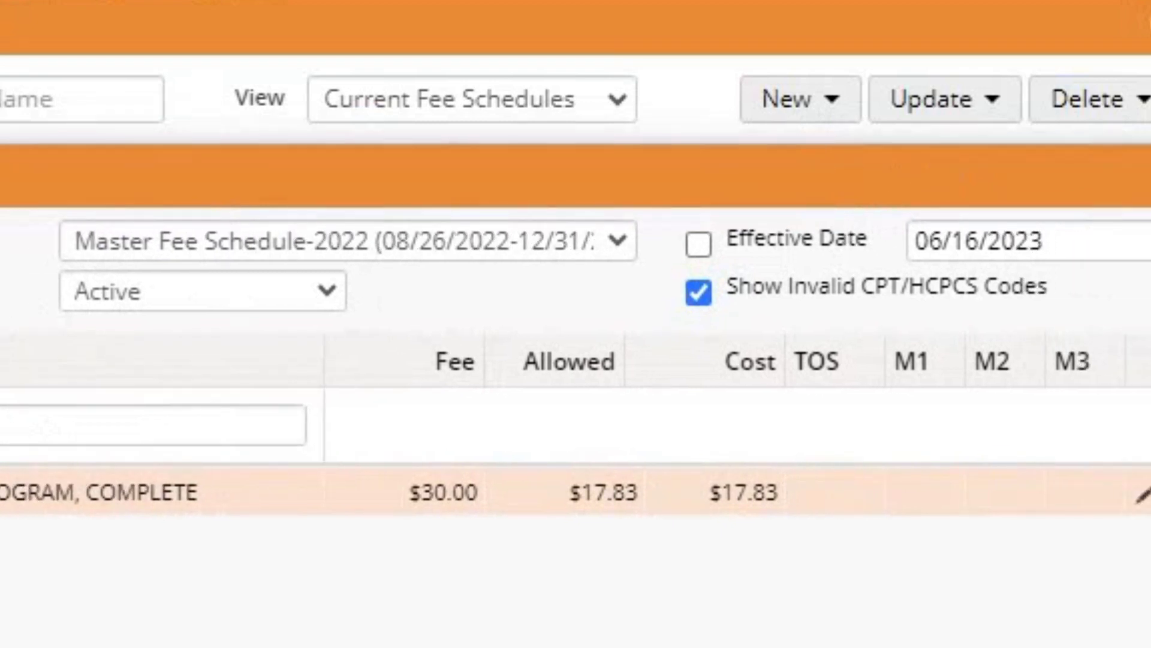
left_click(1150, 176)
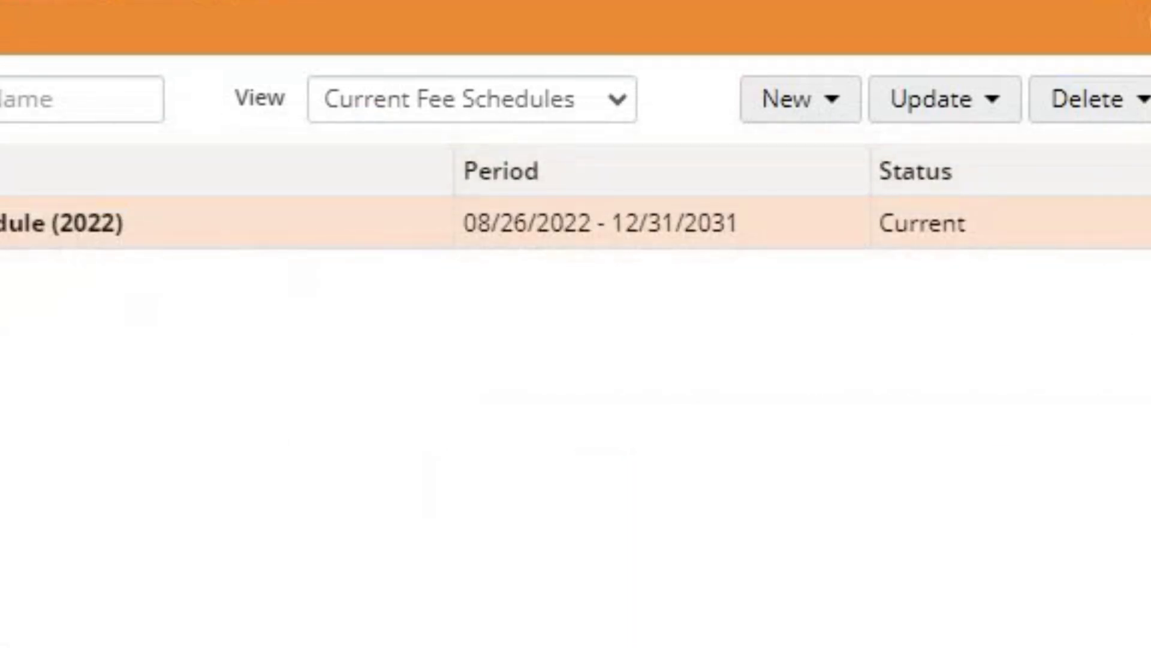